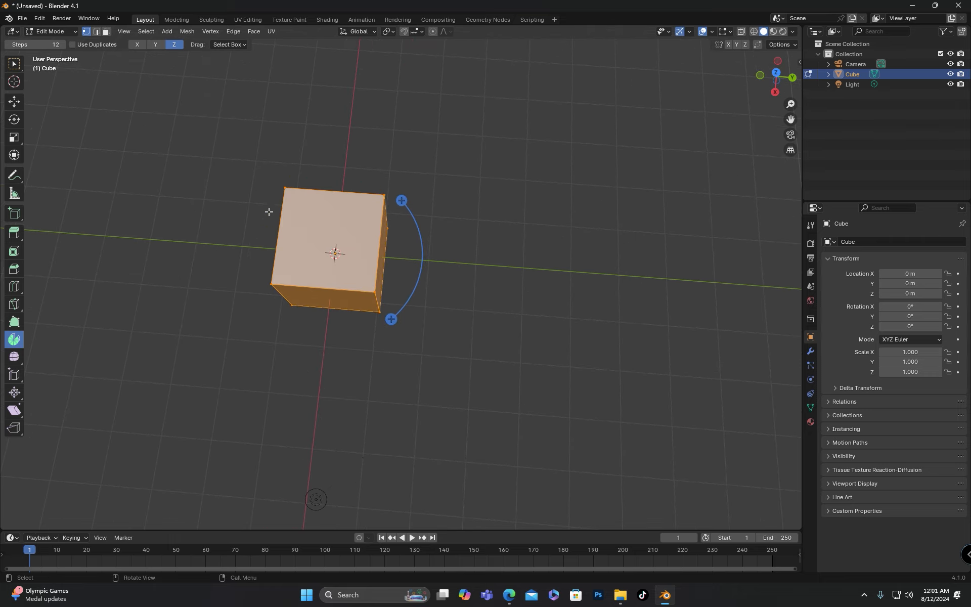
# Step: Try spinning a single side face of the cube around the Z axis with the spin centre at the cube's middle
pyautogui.moveTo(337, 324); pyautogui.dragTo(411, 302, button='middle')
pyautogui.click(421, 236)
pyautogui.moveTo(367, 234)
pyautogui.mouseDown(button='middle')
pyautogui.moveTo(354, 238)
pyautogui.moveTo(365, 228)
pyautogui.mouseUp(button='middle')
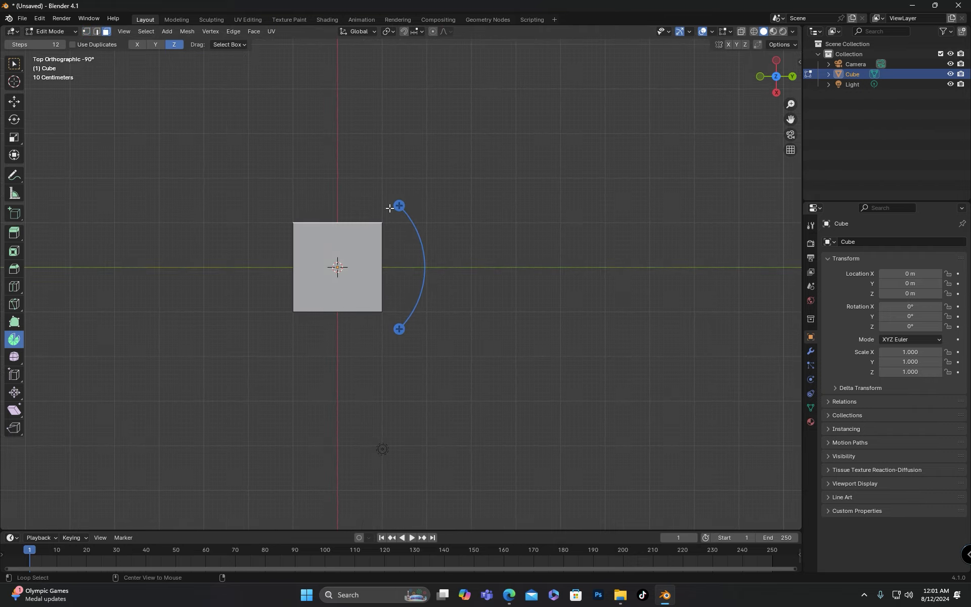
pyautogui.moveTo(399, 203); pyautogui.dragTo(410, 326)
pyautogui.moveTo(410, 326); pyautogui.dragTo(314, 316, button='middle')
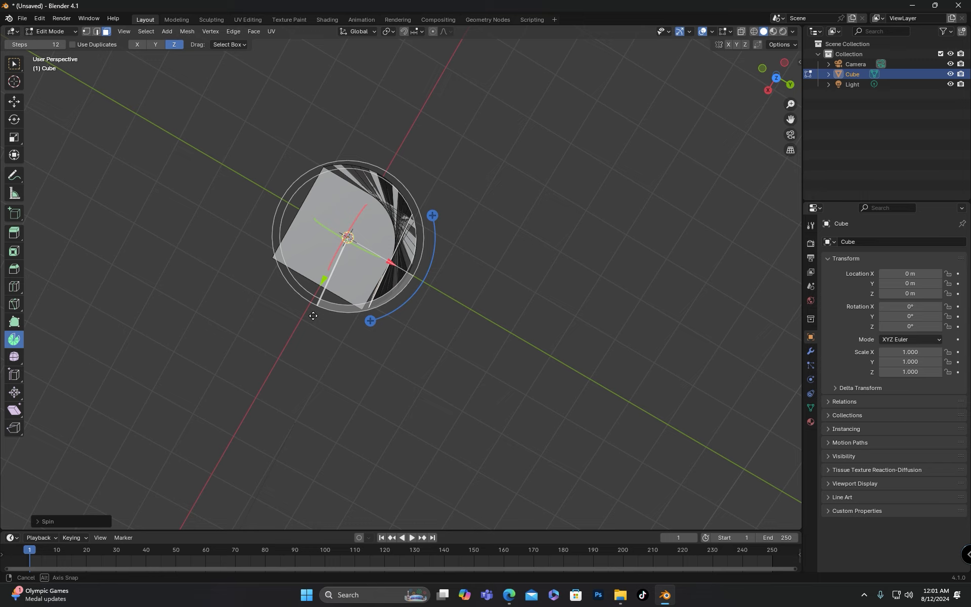
pyautogui.moveTo(313, 316); pyautogui.dragTo(443, 270, button='middle')
pyautogui.hotkey('ctrl', 'z')
# Step: Try spinning the selected face around Z into an arch about a 3D cursor placed beside the cube, adjusting the result, and undo it
pyautogui.keyDown('shift'); pyautogui.rightClick(471, 266); pyautogui.keyUp('shift')
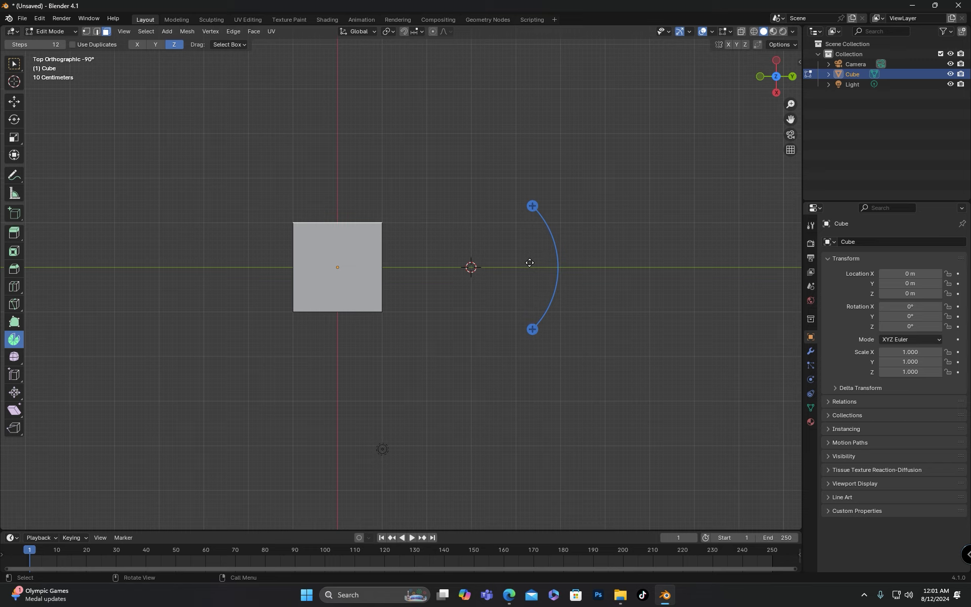
pyautogui.moveTo(532, 206); pyautogui.dragTo(342, 389)
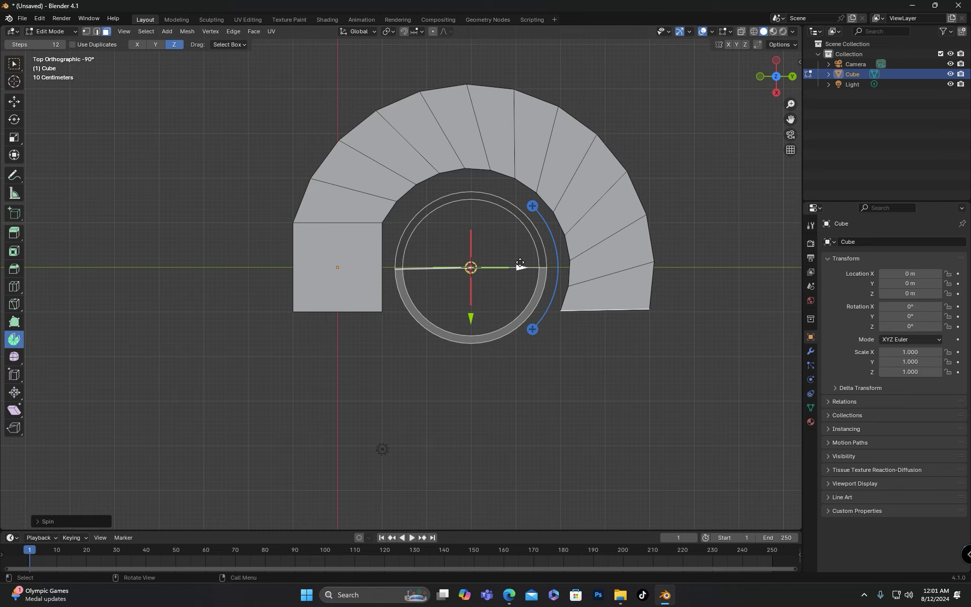
pyautogui.moveTo(519, 266); pyautogui.dragTo(496, 276)
pyautogui.moveTo(447, 318)
pyautogui.mouseDown()
pyautogui.moveTo(447, 286)
pyautogui.moveTo(446, 327)
pyautogui.moveTo(446, 305)
pyautogui.mouseUp()
pyautogui.click(518, 343)
pyautogui.moveTo(508, 282); pyautogui.dragTo(445, 240, button='middle')
pyautogui.hotkey('ctrl', 'z')
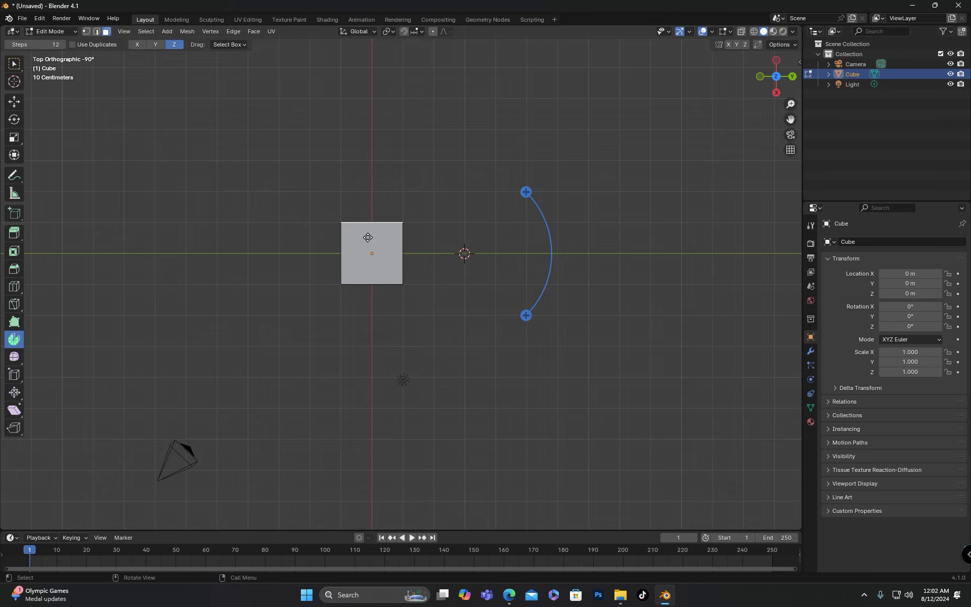
# Step: Change the Spin tool's axis to X for the side orthographic view
pyautogui.moveTo(373, 233); pyautogui.dragTo(429, 327, button='middle')
pyautogui.click(158, 44)
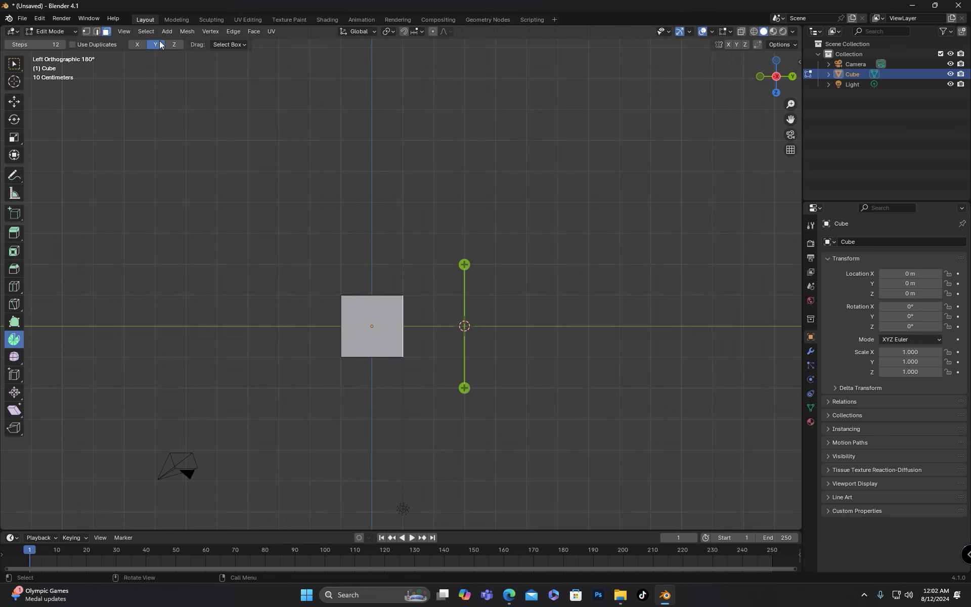
pyautogui.click(143, 46)
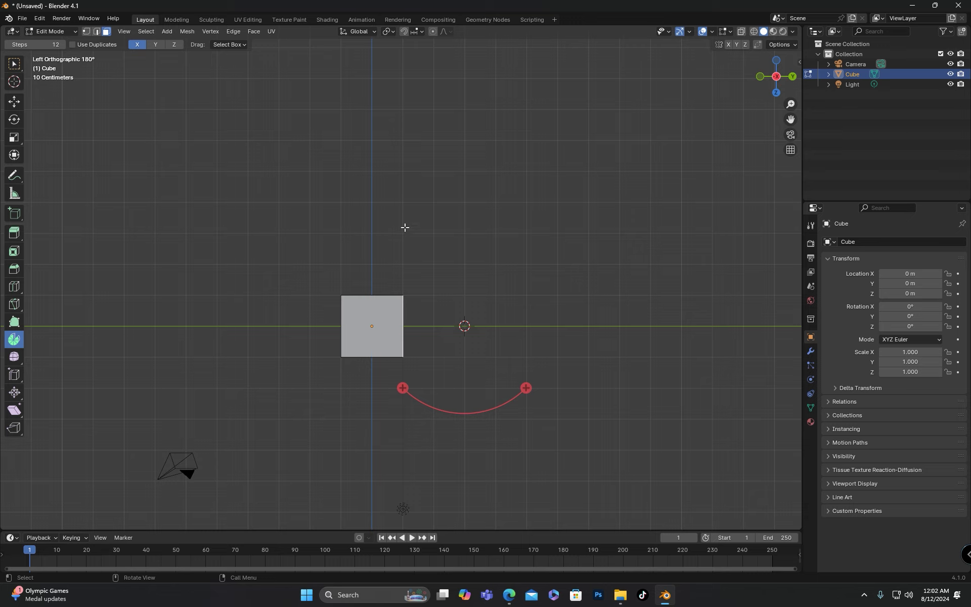
# Step: Try spinning the selected face around X about a 3D cursor placed above the cube, and undo the spin
pyautogui.keyDown('shift'); pyautogui.rightClick(374, 200); pyautogui.keyUp('shift')
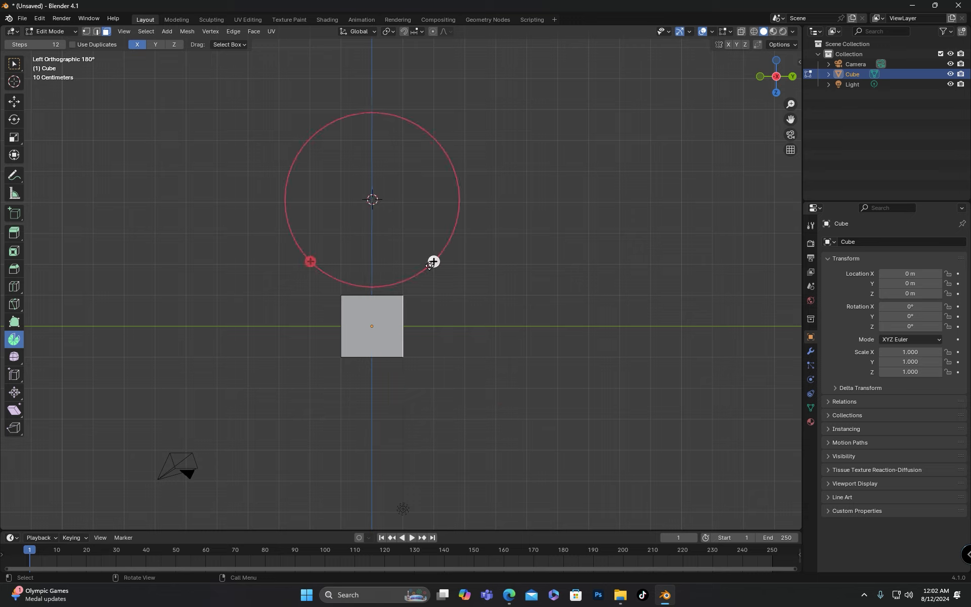
pyautogui.moveTo(434, 261); pyautogui.dragTo(335, 158)
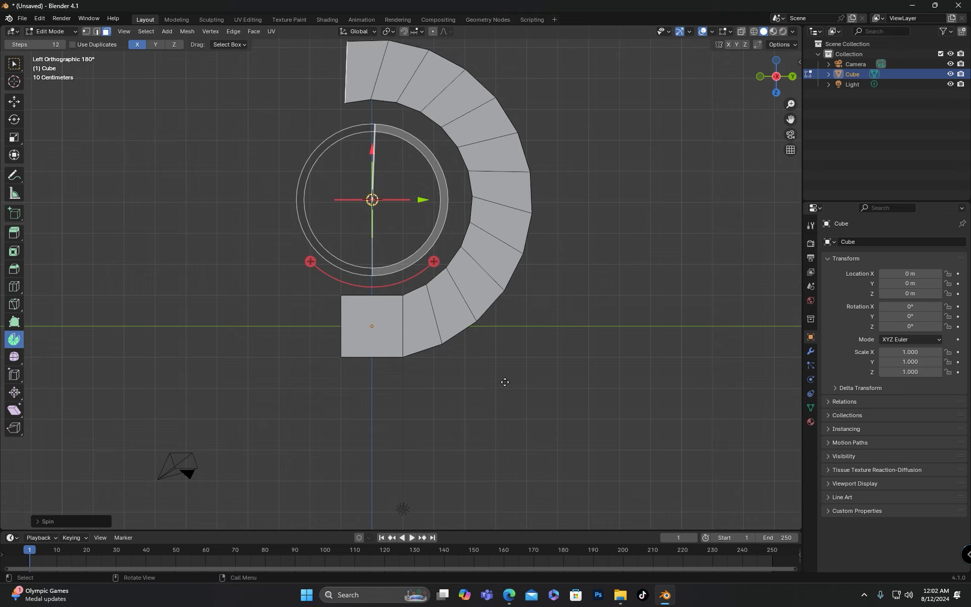
pyautogui.moveTo(505, 382); pyautogui.dragTo(492, 373, button='middle')
pyautogui.hotkey('ctrl', 'z')
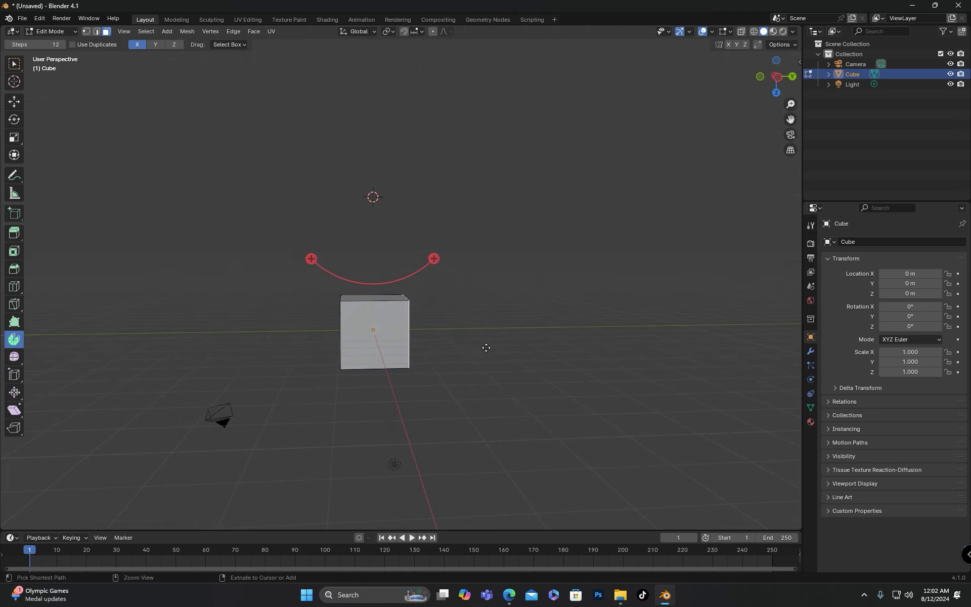
# Step: Add a Subdivision Surface modifier to the cube in Object Mode
pyautogui.press('Tab')
pyautogui.moveTo(432, 306); pyautogui.dragTo(378, 351, button='middle')
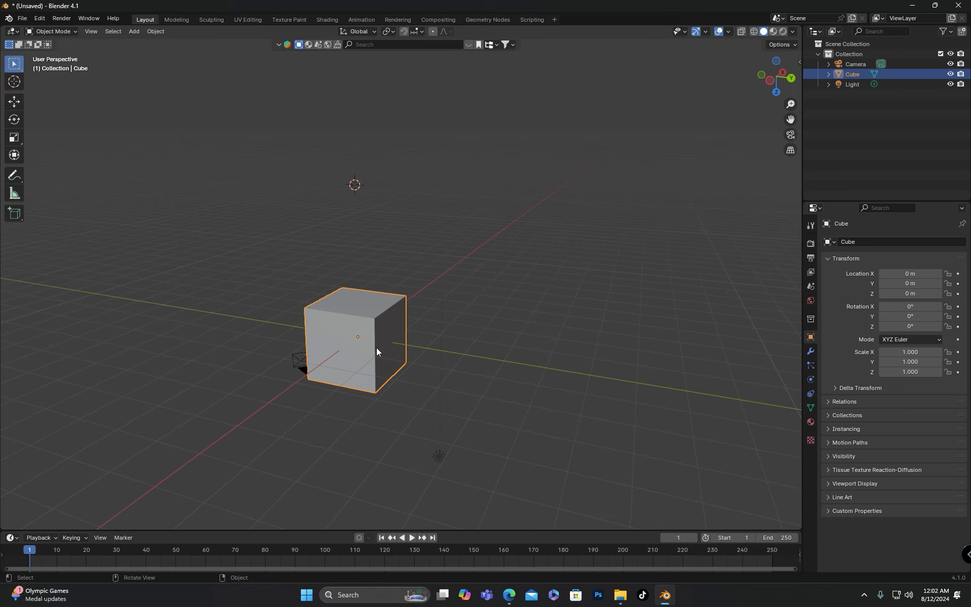
pyautogui.scroll(2, 382, 307)
pyautogui.click(809, 353)
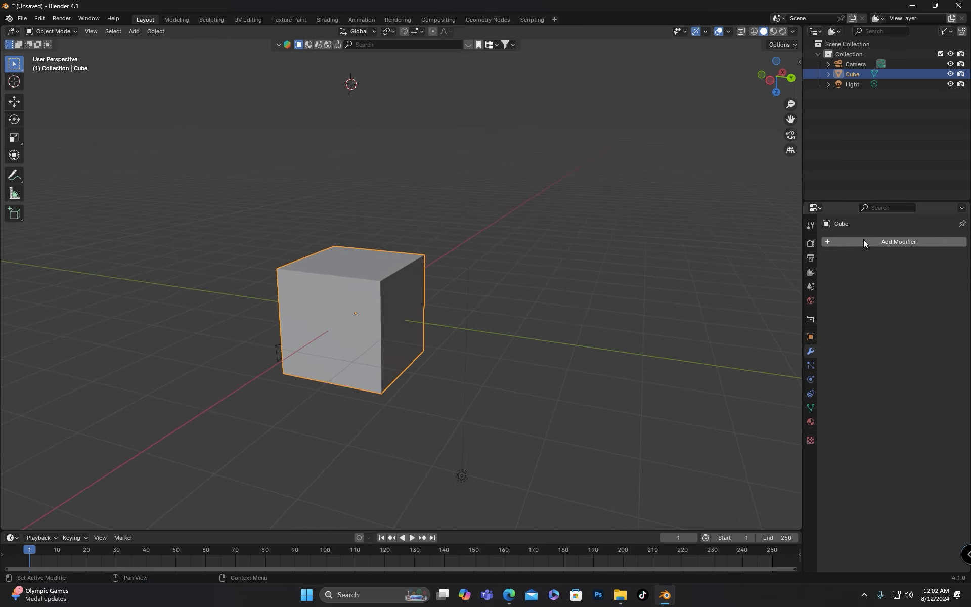
pyautogui.click(863, 238)
pyautogui.click(794, 261)
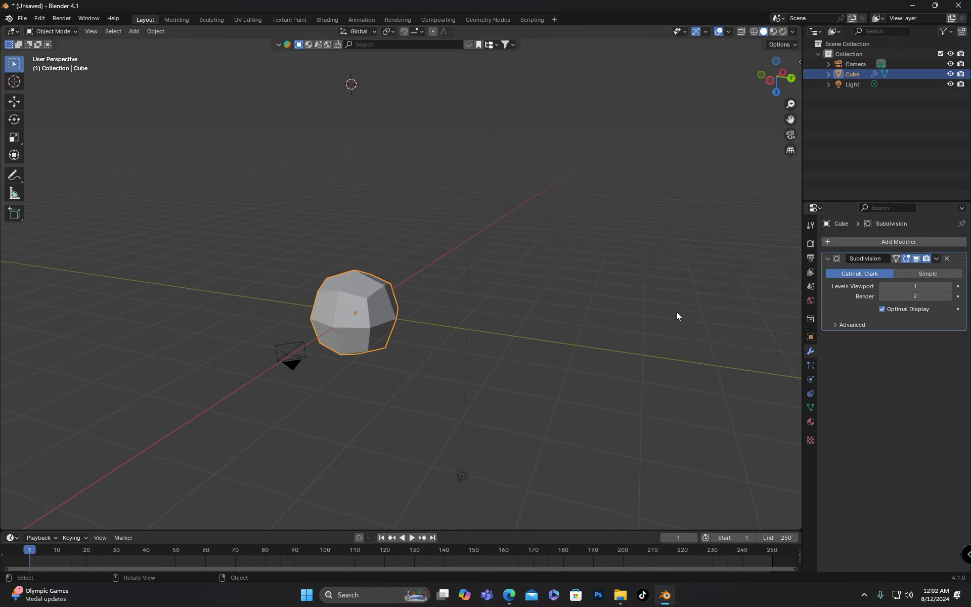
# Step: Delete the cube's upper face in Edit Mode to open the smoothed shape into a cup
pyautogui.press('Tab')
pyautogui.moveTo(474, 320); pyautogui.dragTo(384, 284, button='middle')
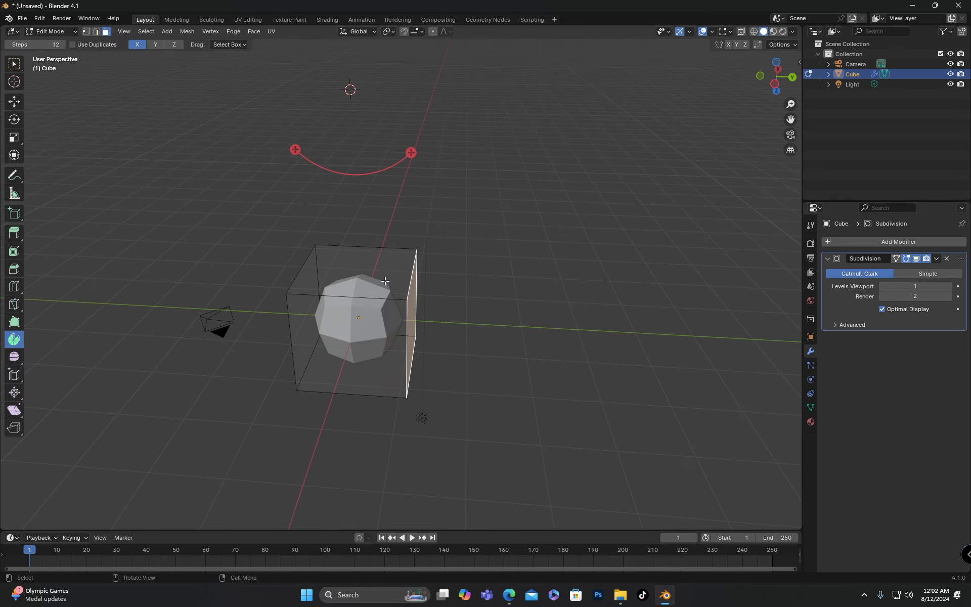
pyautogui.click(385, 281)
pyautogui.press('x')
pyautogui.click(384, 281)
pyautogui.moveTo(464, 307); pyautogui.dragTo(449, 285, button='middle')
# Step: Raise the Subdivision modifier's viewport level to 4 and apply it in Object Mode
pyautogui.click(950, 286)
pyautogui.click(950, 286)
pyautogui.click(950, 287)
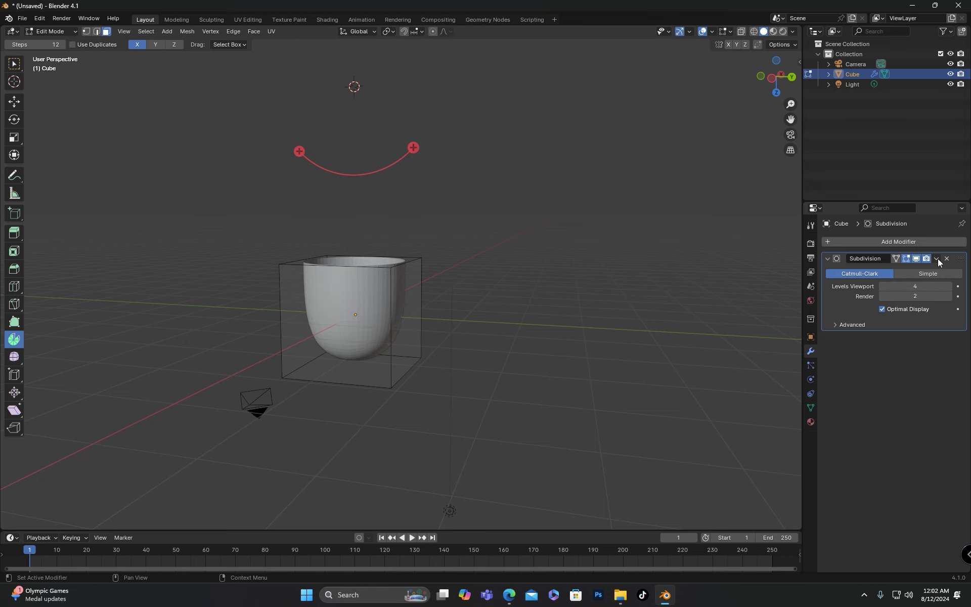
pyautogui.press('Tab')
pyautogui.click(935, 259)
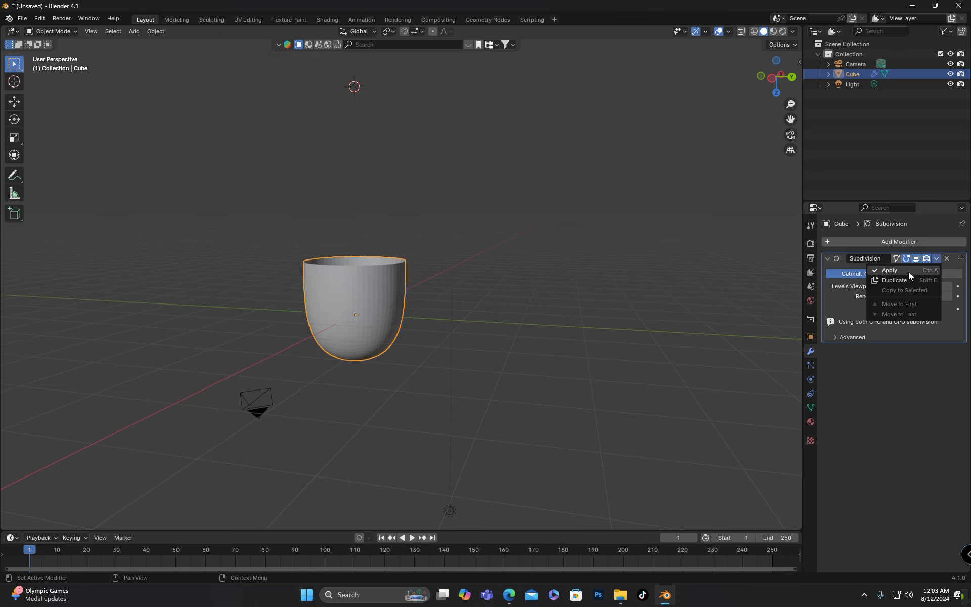
pyautogui.click(908, 271)
# Step: Select two adjacent faces just below the cup's rim and position the 3D cursor on the wall beneath them
pyautogui.press('ctrl+KP_1')
pyautogui.press('Tab')
pyautogui.scroll(6, 348, 261)
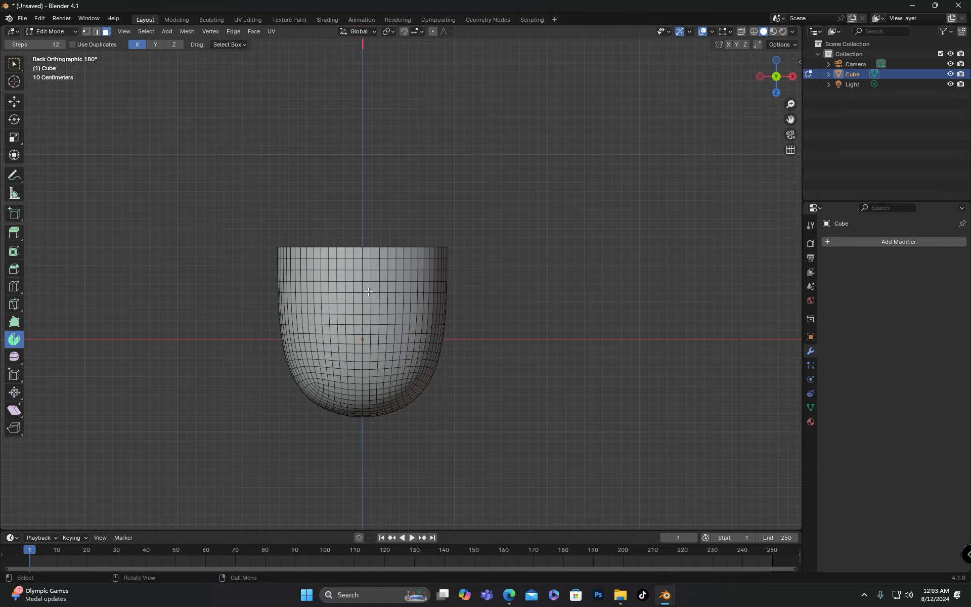
pyautogui.click(341, 256)
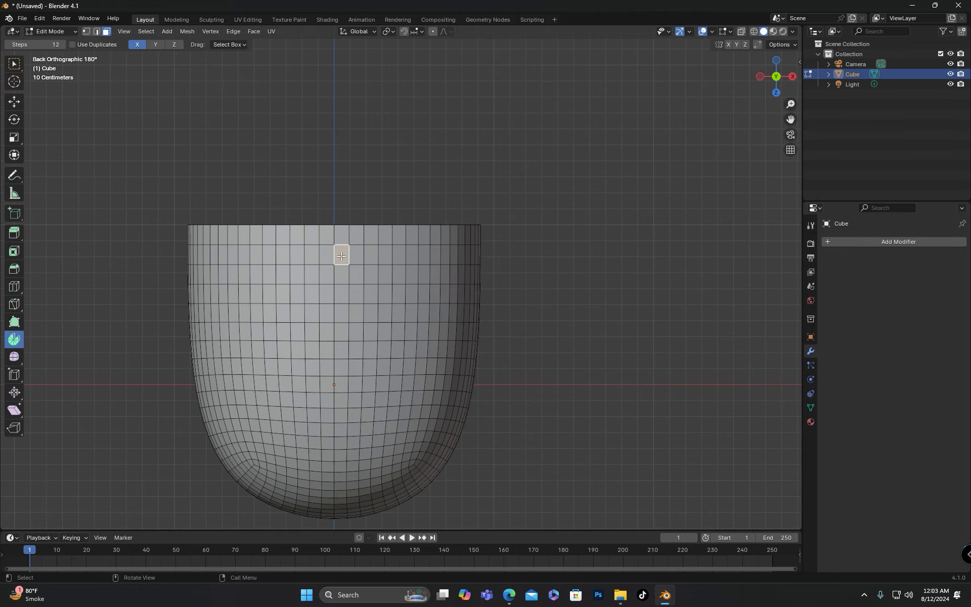
pyautogui.keyDown('shift'); pyautogui.click(325, 256); pyautogui.keyUp('shift')
pyautogui.moveTo(333, 273); pyautogui.dragTo(415, 314, button='middle')
pyautogui.keyDown('shift'); pyautogui.click(327, 260); pyautogui.keyUp('shift')
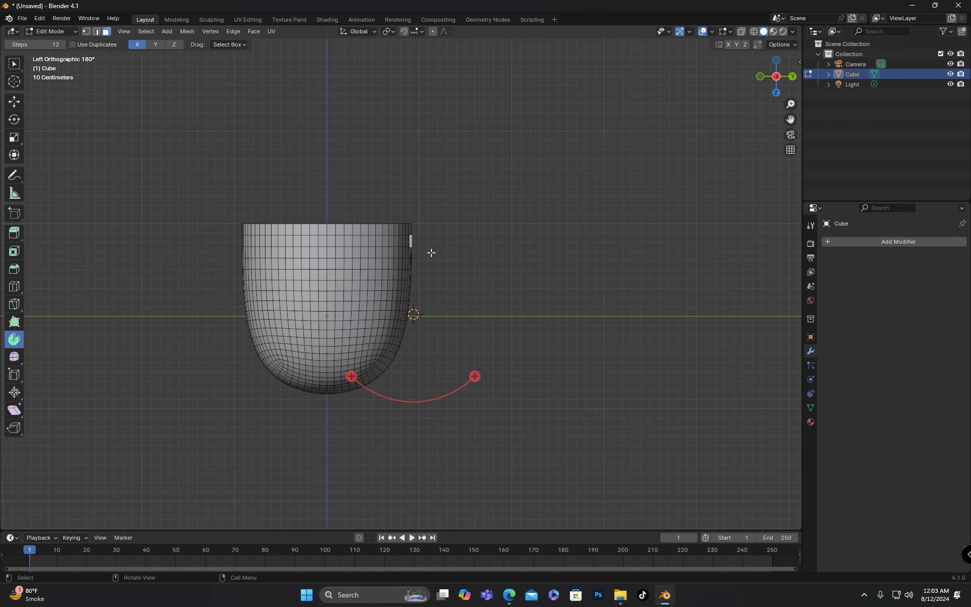
# Step: Spin the selected faces around X into a curved cup handle, fit its shape to the wall, and return to Object Mode
pyautogui.moveTo(475, 375); pyautogui.dragTo(314, 66)
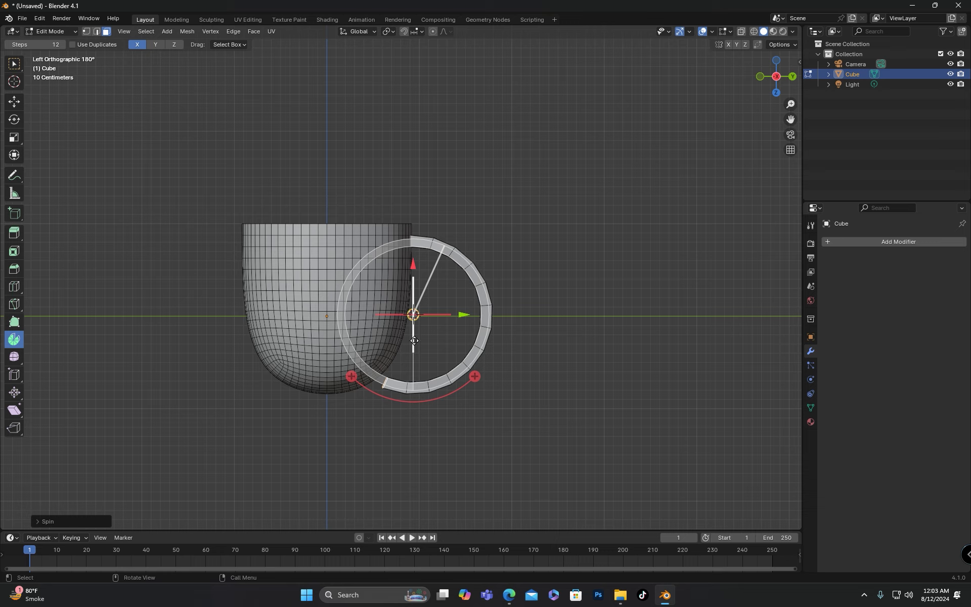
pyautogui.moveTo(413, 264); pyautogui.dragTo(426, 216)
pyautogui.moveTo(464, 283)
pyautogui.mouseDown()
pyautogui.moveTo(473, 282)
pyautogui.moveTo(456, 288)
pyautogui.mouseUp()
pyautogui.moveTo(455, 288); pyautogui.dragTo(439, 311, button='middle')
pyautogui.press('Tab')
pyautogui.click(521, 277)
pyautogui.scroll(3, 438, 310)
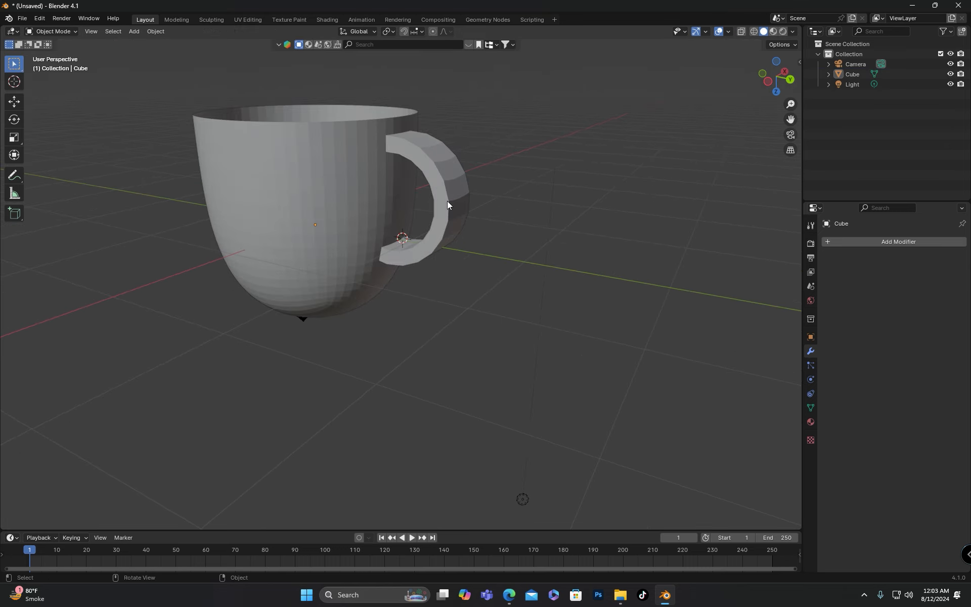
# Step: Try smoothing the cup and handle with a Subdivision Surface modifier, and undo it
pyautogui.click(448, 202)
pyautogui.click(874, 243)
pyautogui.moveTo(875, 249)
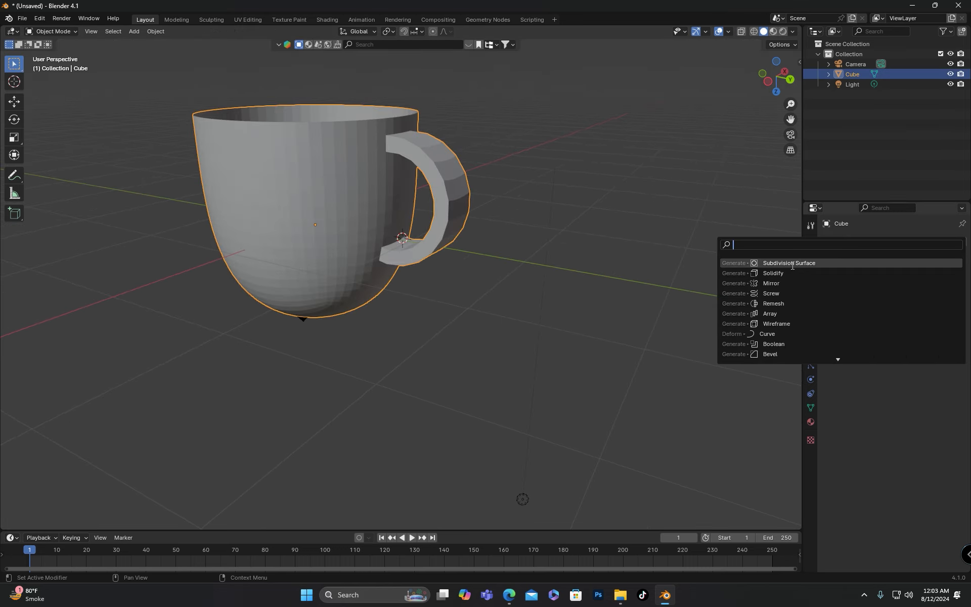
pyautogui.click(792, 264)
pyautogui.moveTo(486, 324); pyautogui.dragTo(515, 380, button='middle')
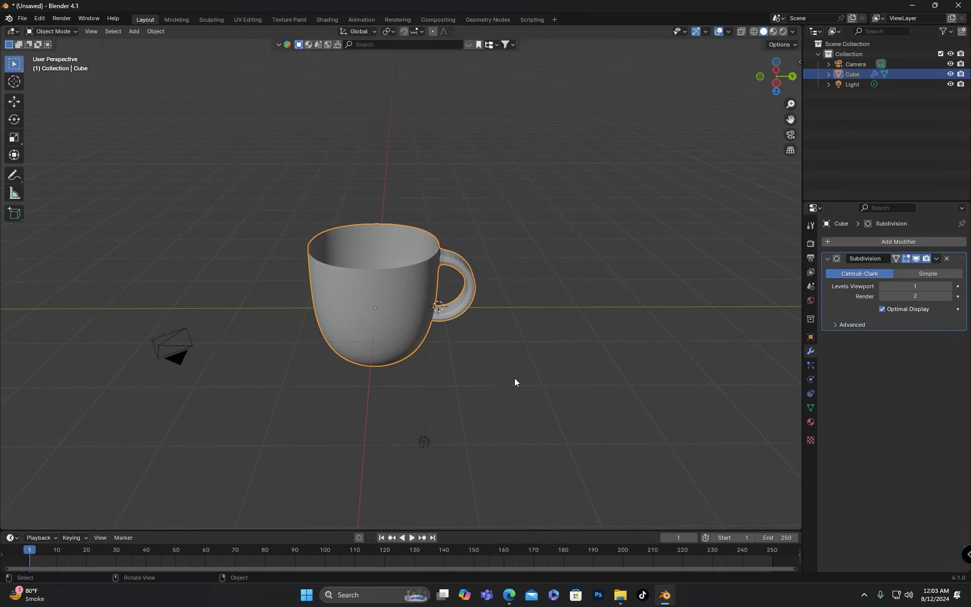
pyautogui.hotkey('ctrl', 'z')
# Step: Undo the handle and cup edits back to the closed cube, and remove its Subdivision modifier
pyautogui.moveTo(547, 309); pyautogui.dragTo(459, 315, button='middle')
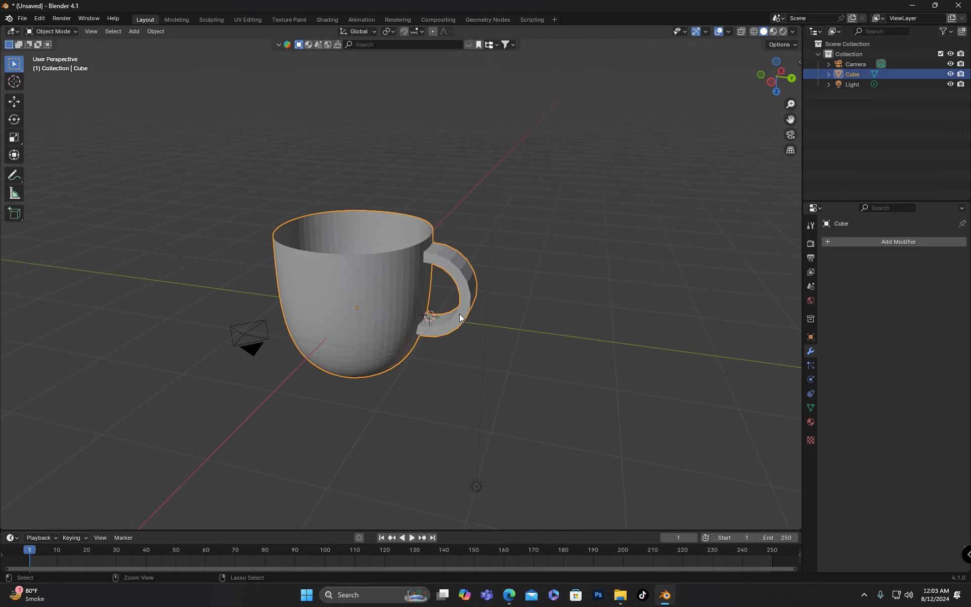
pyautogui.press('Tab')
pyautogui.press('Tab')
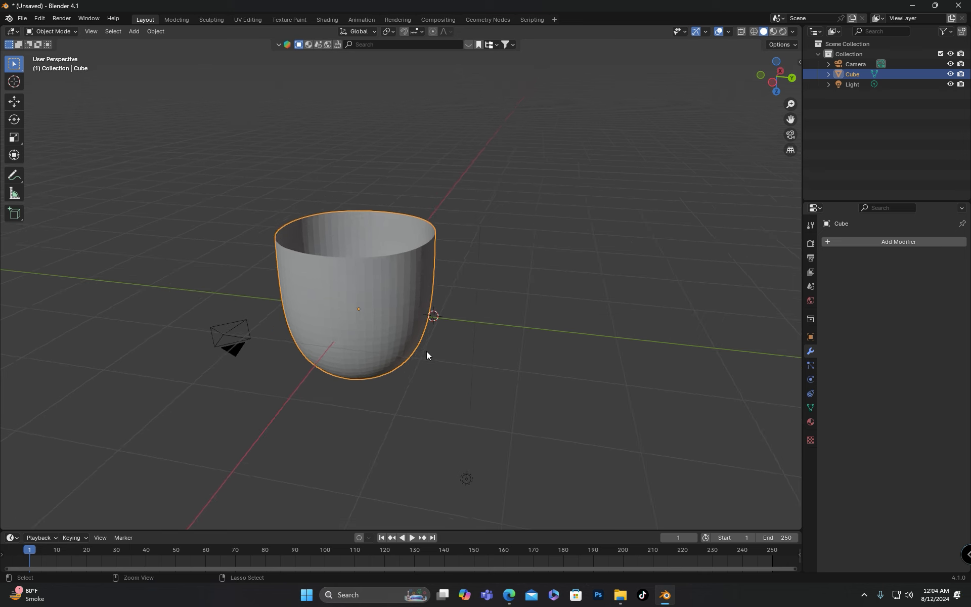
pyautogui.hotkey('ctrl', 'z')
pyautogui.hotkey('ctrl', 'z')
pyautogui.hotkey('ctrl', 'z')
pyautogui.hotkey('ctrl', 'z')
pyautogui.press('Tab')
pyautogui.click(947, 258)
pyautogui.moveTo(445, 354); pyautogui.dragTo(480, 344, button='middle')
pyautogui.keyDown('shift'); pyautogui.moveTo(531, 361); pyautogui.dragTo(507, 345, button='middle'); pyautogui.keyUp('shift')
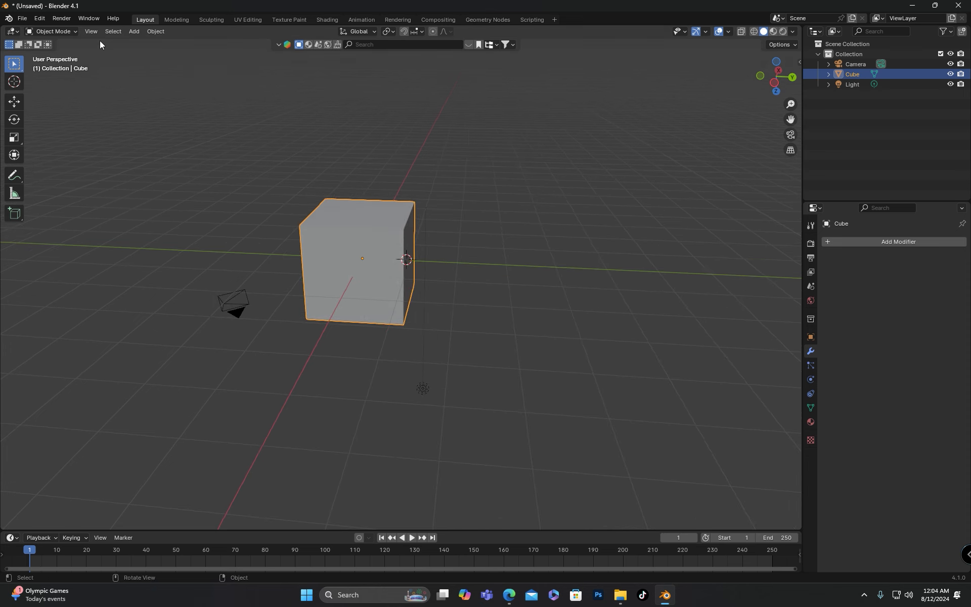
# Step: Place the 3D cursor beside the cube at about Y 2.93 m and spin the upper face around X by about -145°
pyautogui.press('Tab')
pyautogui.moveTo(361, 217); pyautogui.dragTo(450, 202, button='middle')
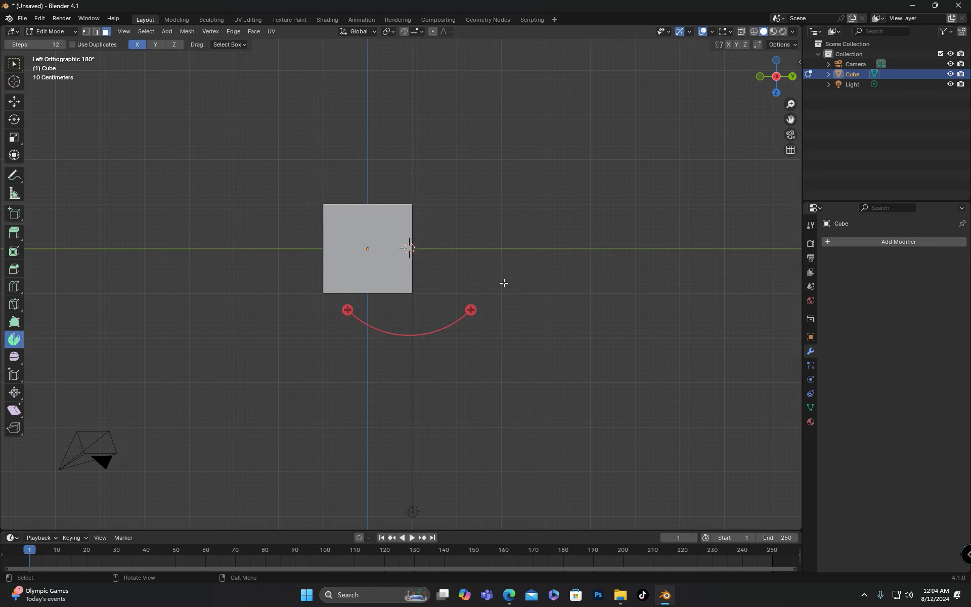
pyautogui.keyDown('shift'); pyautogui.rightClick(467, 248); pyautogui.keyUp('shift')
pyautogui.keyDown('shift'); pyautogui.rightClick(498, 248); pyautogui.keyUp('shift')
pyautogui.moveTo(562, 308); pyautogui.dragTo(238, 177)
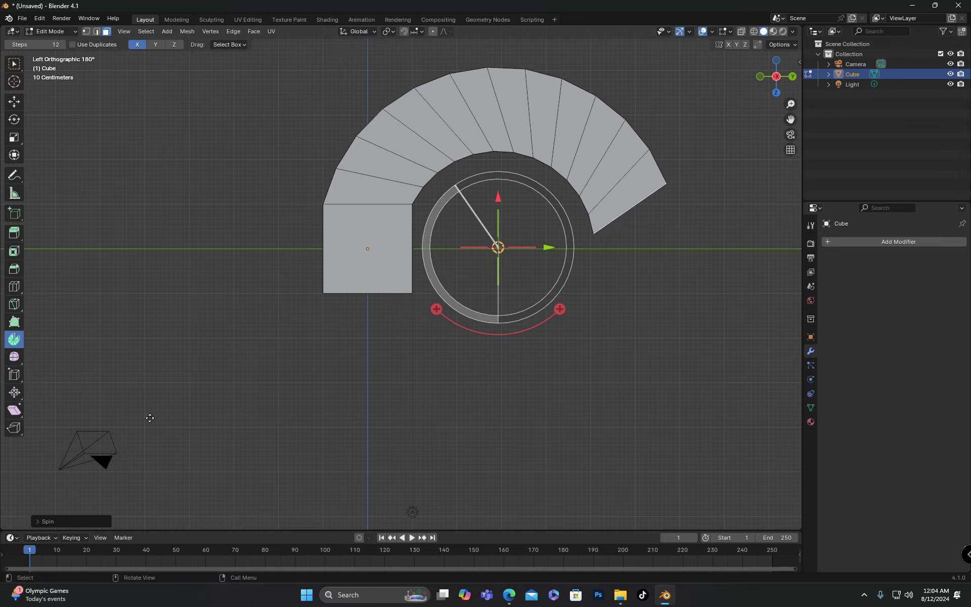
# Step: Enable Use Duplicates for the spin and set its steps to 14
pyautogui.click(38, 522)
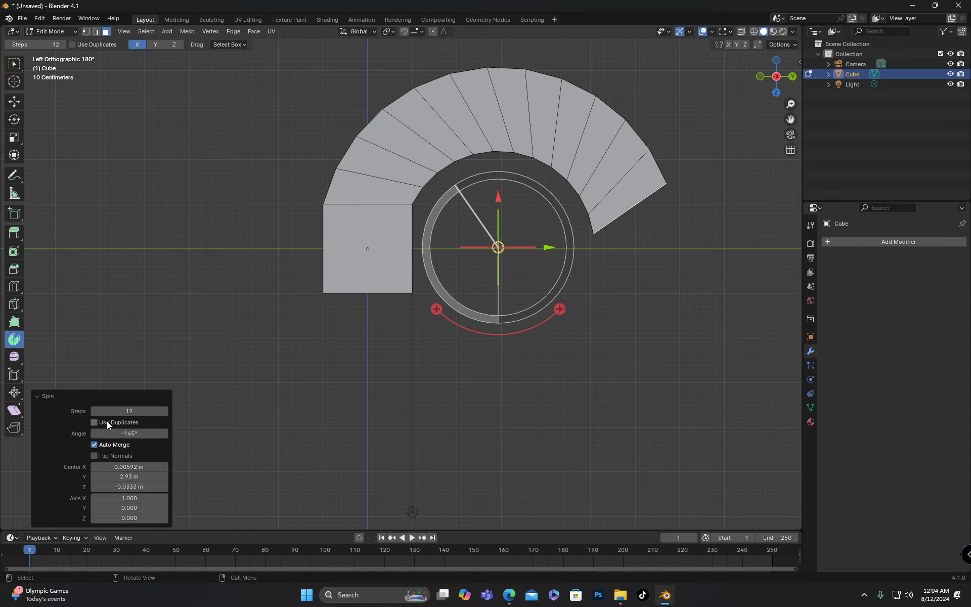
pyautogui.click(94, 423)
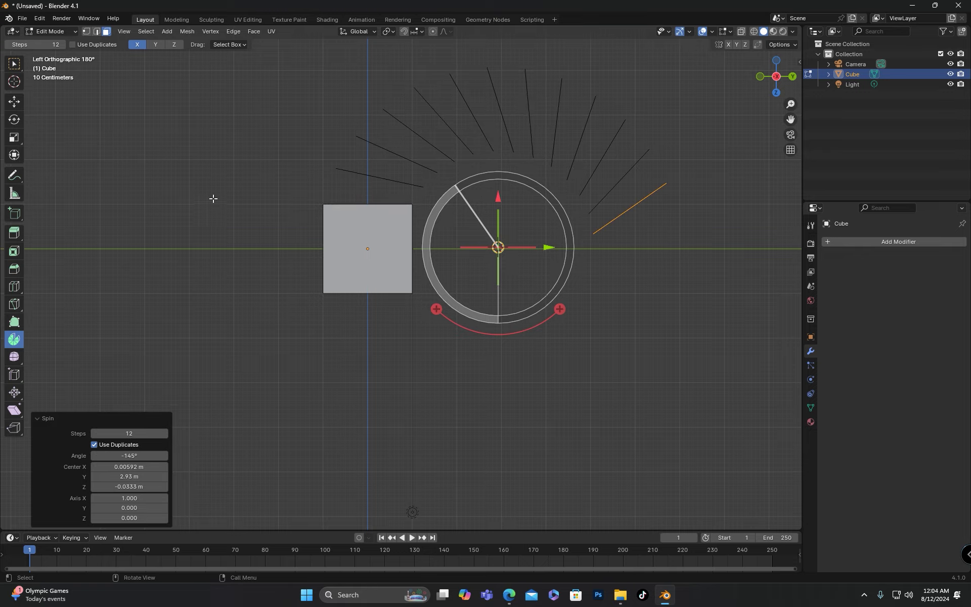
pyautogui.moveTo(366, 238); pyautogui.dragTo(196, 403, button='middle')
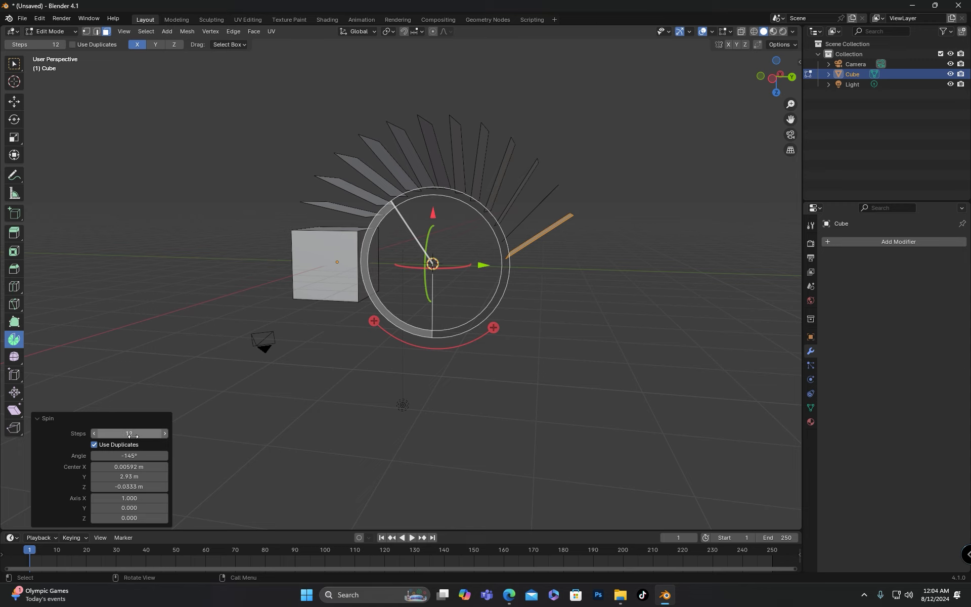
pyautogui.moveTo(133, 433)
pyautogui.mouseDown()
pyautogui.moveTo(172, 434)
pyautogui.moveTo(140, 433)
pyautogui.mouseUp()
pyautogui.moveTo(163, 404); pyautogui.dragTo(364, 360, button='middle')
pyautogui.moveTo(129, 433)
pyautogui.mouseDown()
pyautogui.moveTo(109, 434)
pyautogui.moveTo(146, 433)
pyautogui.mouseUp()
pyautogui.moveTo(270, 326); pyautogui.dragTo(363, 307, button='middle')
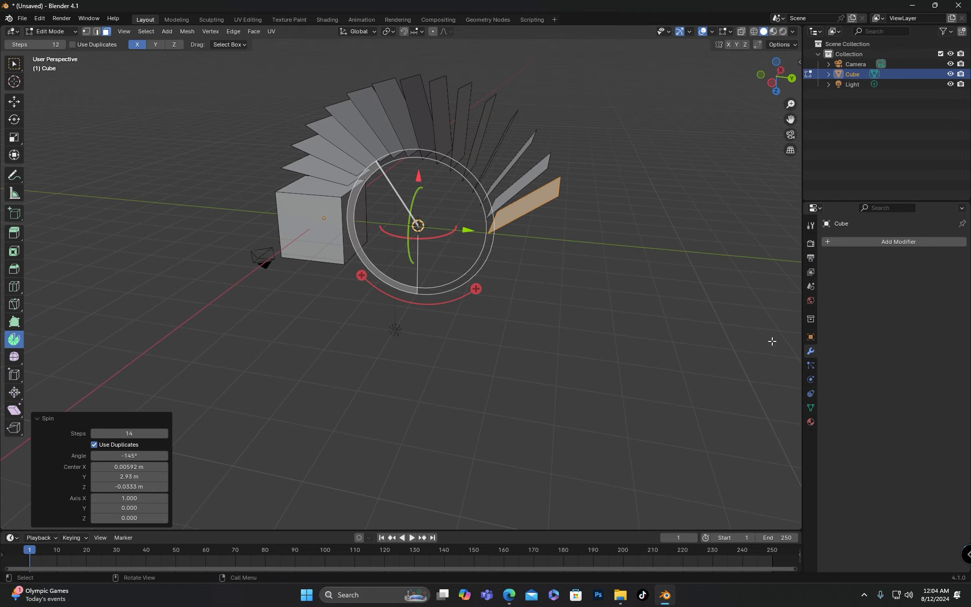
# Step: Add a Solidify modifier to the cube mesh with a thickness of 0.13 m
pyautogui.click(827, 243)
pyautogui.click(827, 244)
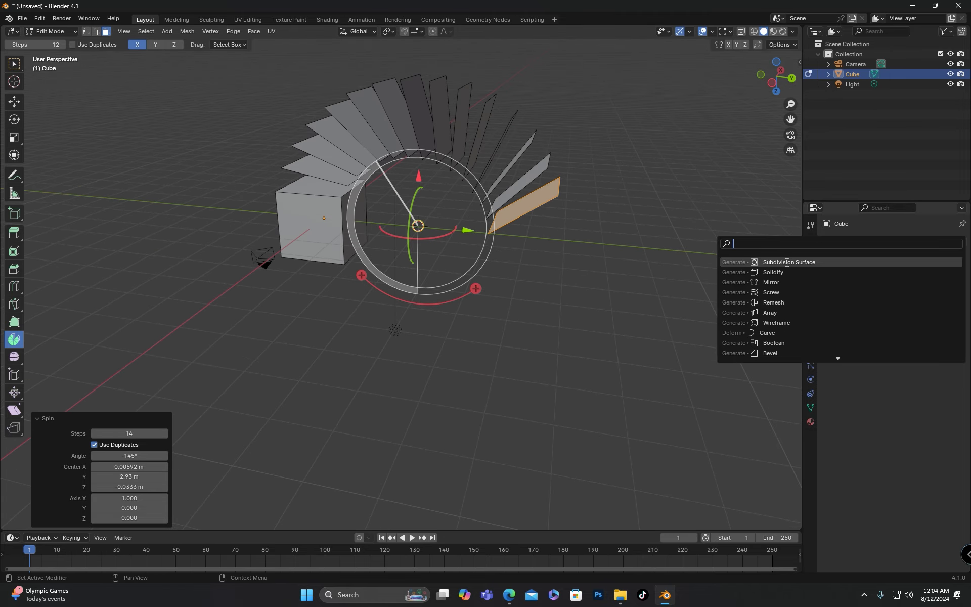
pyautogui.click(773, 272)
pyautogui.moveTo(915, 286); pyautogui.dragTo(900, 287)
# Step: Spin the last duplicated face around X in 14 steps with Use Duplicates enabled, and set the angle to -158°
pyautogui.moveTo(423, 324); pyautogui.dragTo(460, 302, button='middle')
pyautogui.scroll(3, 460, 302)
pyautogui.keyDown('shift'); pyautogui.moveTo(433, 247); pyautogui.dragTo(425, 350, button='middle'); pyautogui.keyUp('shift')
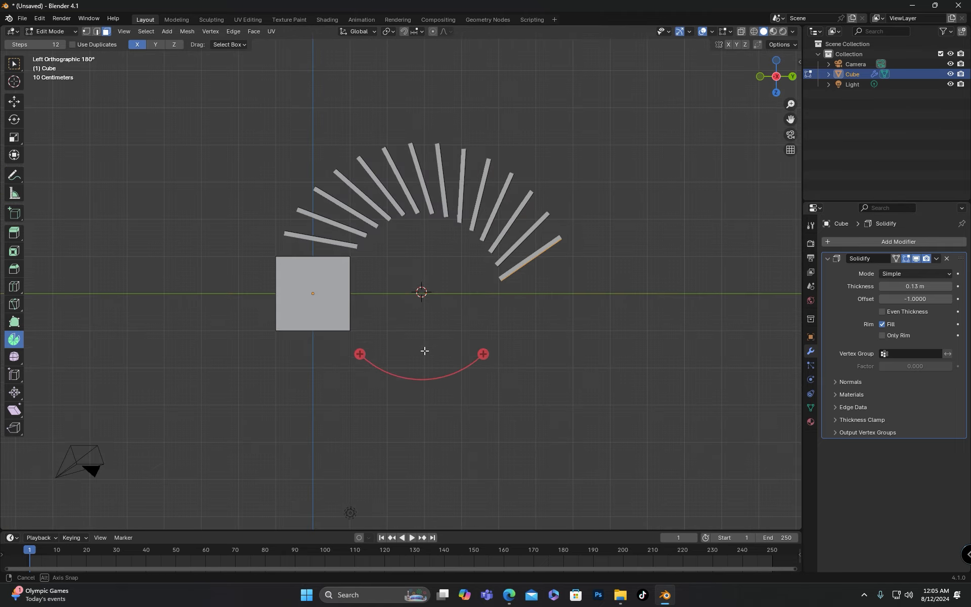
pyautogui.moveTo(484, 352); pyautogui.dragTo(113, 340)
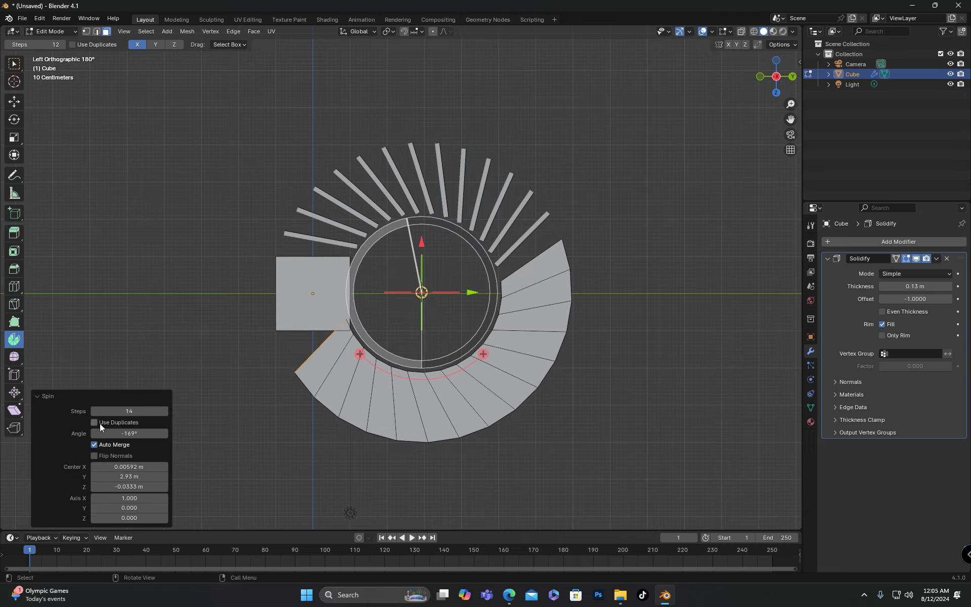
pyautogui.click(94, 422)
pyautogui.moveTo(507, 372); pyautogui.dragTo(258, 413, button='middle')
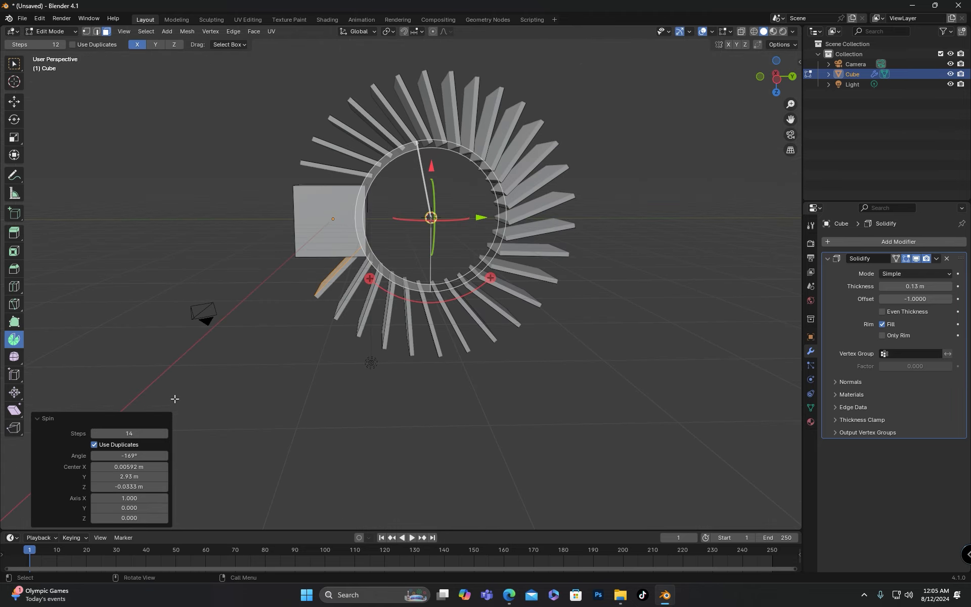
pyautogui.moveTo(129, 455); pyautogui.dragTo(137, 455)
# Step: Shift the spin centre to about Z 2 m, tilt the spin axis so the plates spiral outward, and return to Object Mode
pyautogui.moveTo(430, 167); pyautogui.dragTo(431, 241)
pyautogui.scroll(-4, 435, 234)
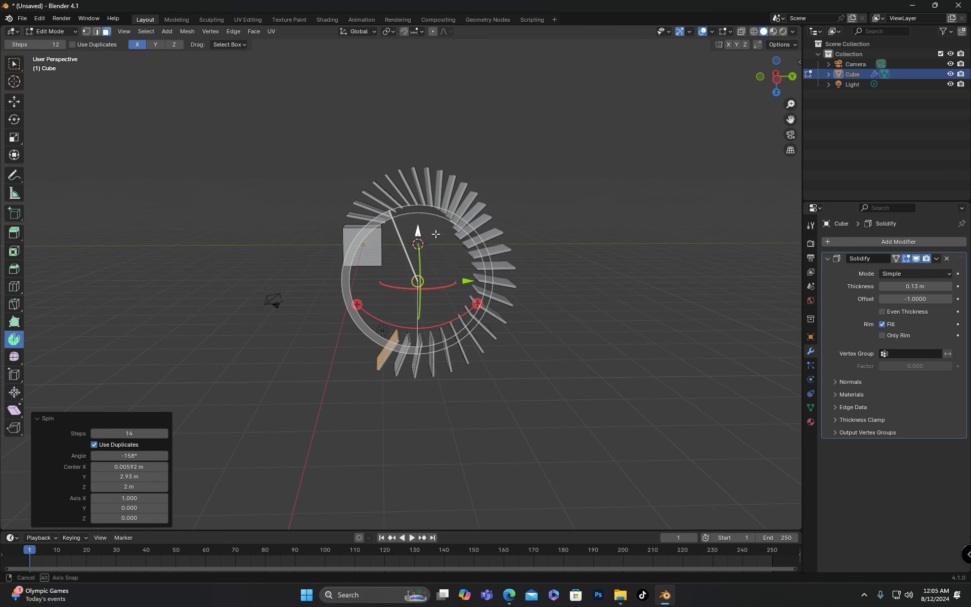
pyautogui.keyDown('alt'); pyautogui.moveTo(435, 234); pyautogui.dragTo(431, 227, button='middle'); pyautogui.keyUp('alt')
pyautogui.moveTo(444, 281); pyautogui.dragTo(367, 175)
pyautogui.moveTo(464, 121); pyautogui.dragTo(578, 317, button='middle')
pyautogui.press('Tab')
pyautogui.click(617, 268)
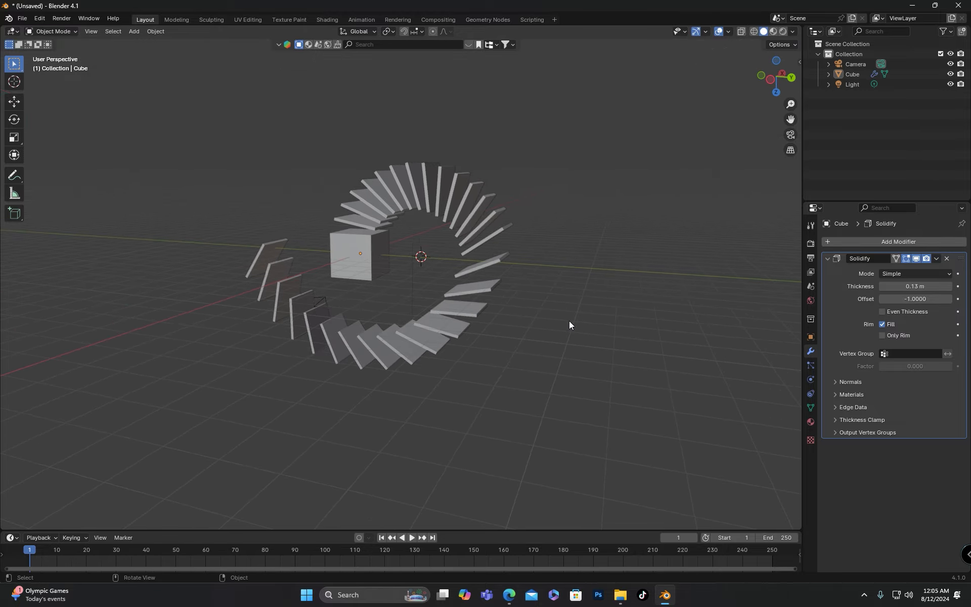
pyautogui.moveTo(569, 322)
pyautogui.mouseDown(button='middle')
pyautogui.moveTo(536, 318)
pyautogui.moveTo(569, 340)
pyautogui.mouseUp(button='middle')
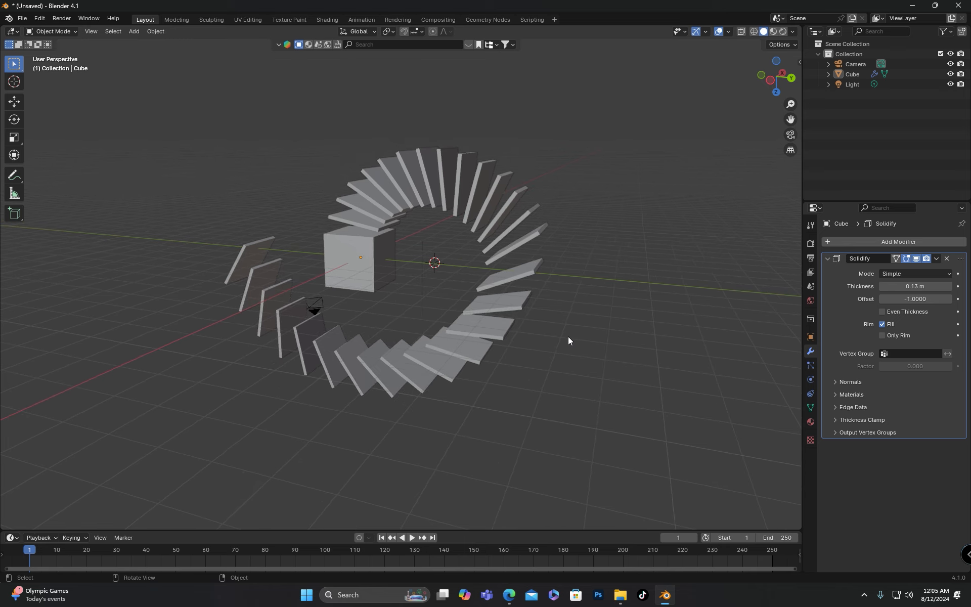